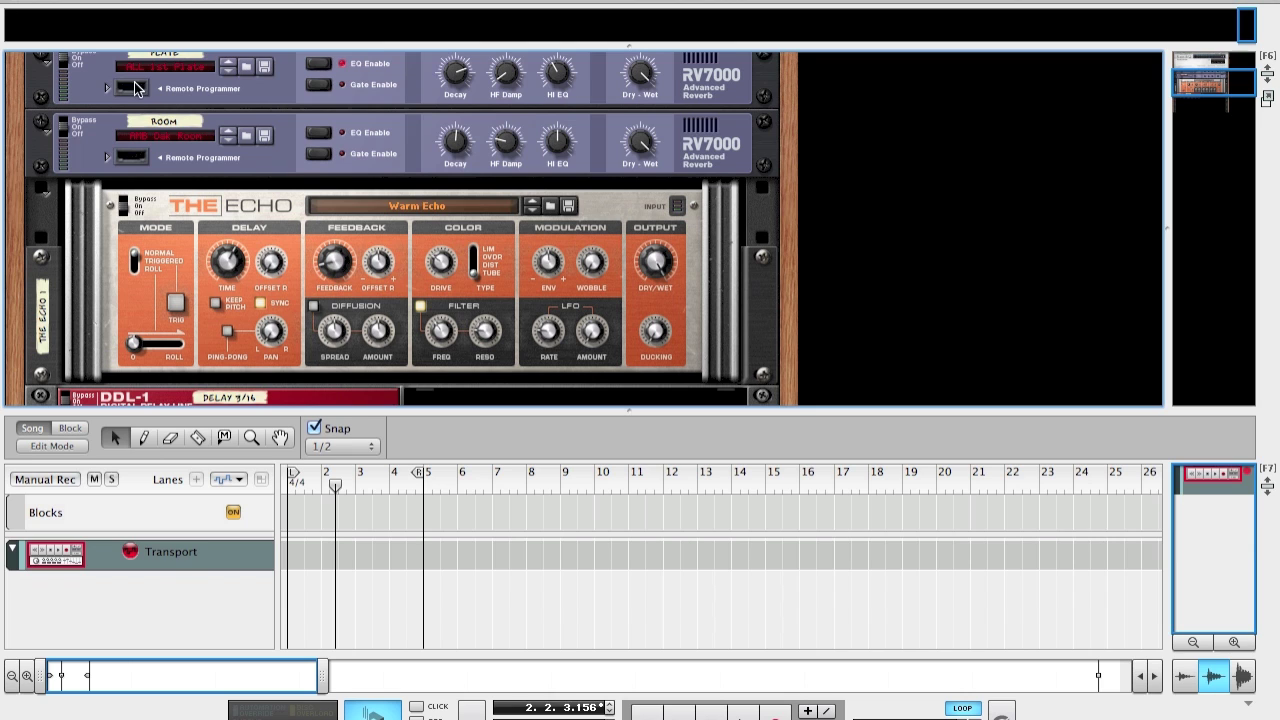
- Check the attached keyboards and control surfaces in Preferences, then close the settings
{"action": "left_click", "coordinate": [100, 5]}
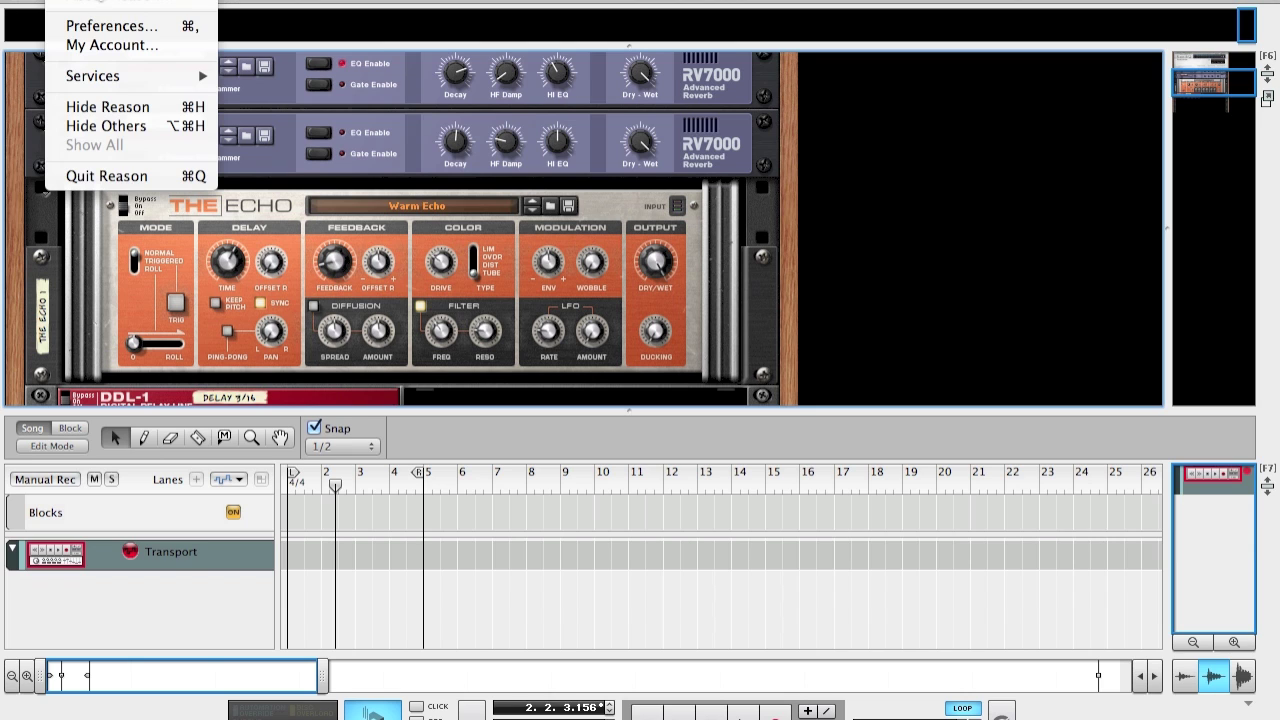
{"action": "left_click", "coordinate": [105, 24]}
{"action": "left_click", "coordinate": [518, 90]}
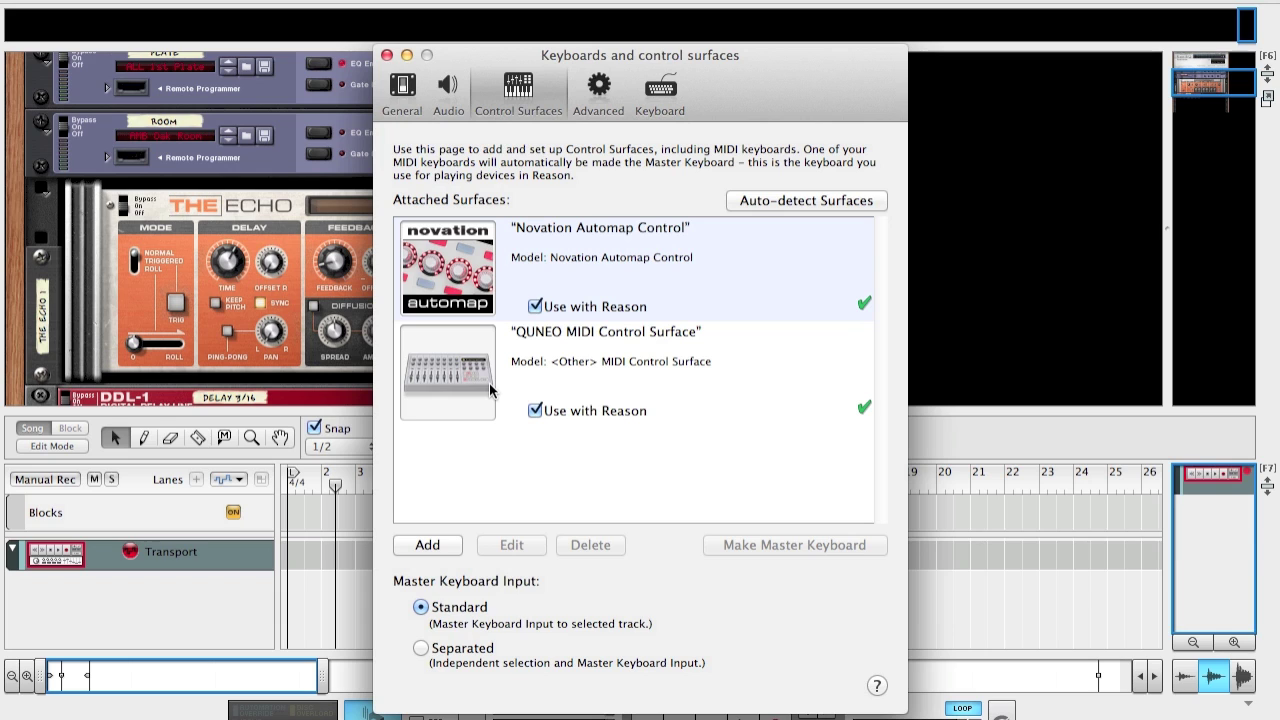
{"action": "left_click", "coordinate": [388, 56]}
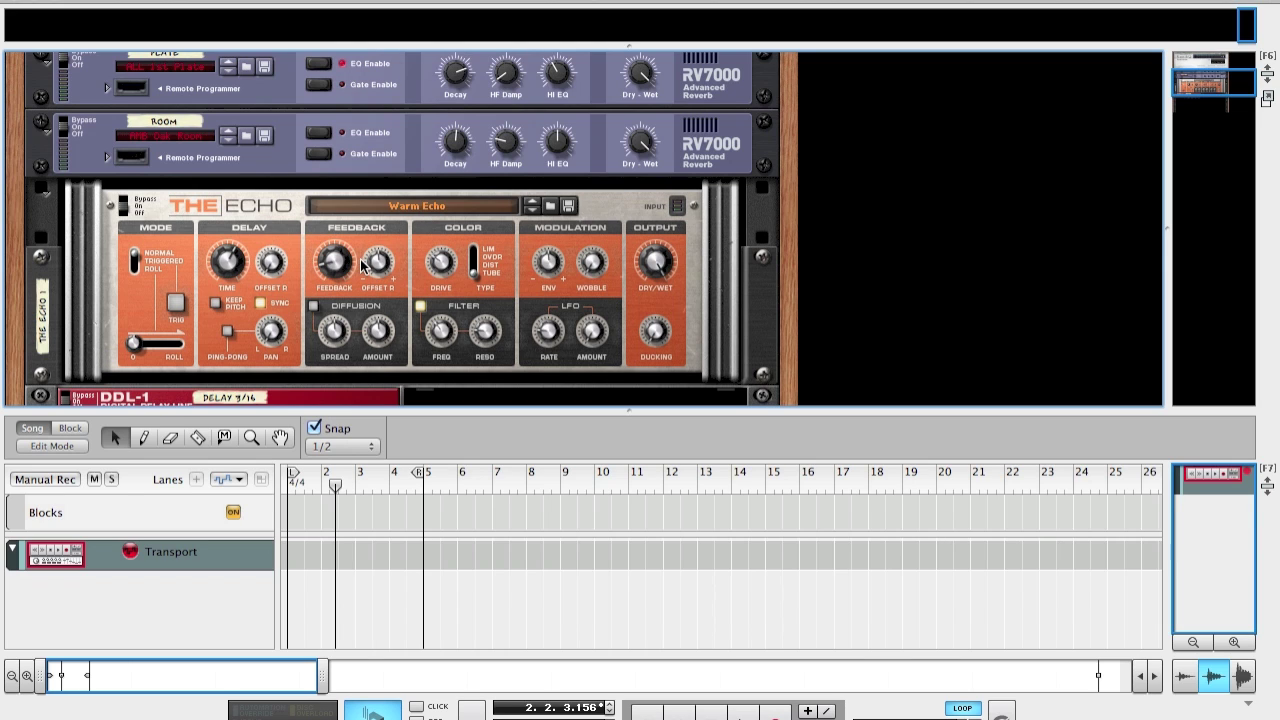
- Add a Redrum Drum Computer in the empty rack space below the effects
{"action": "scroll", "coordinate": [362, 265], "scroll_direction": "down", "scroll_amount": 5}
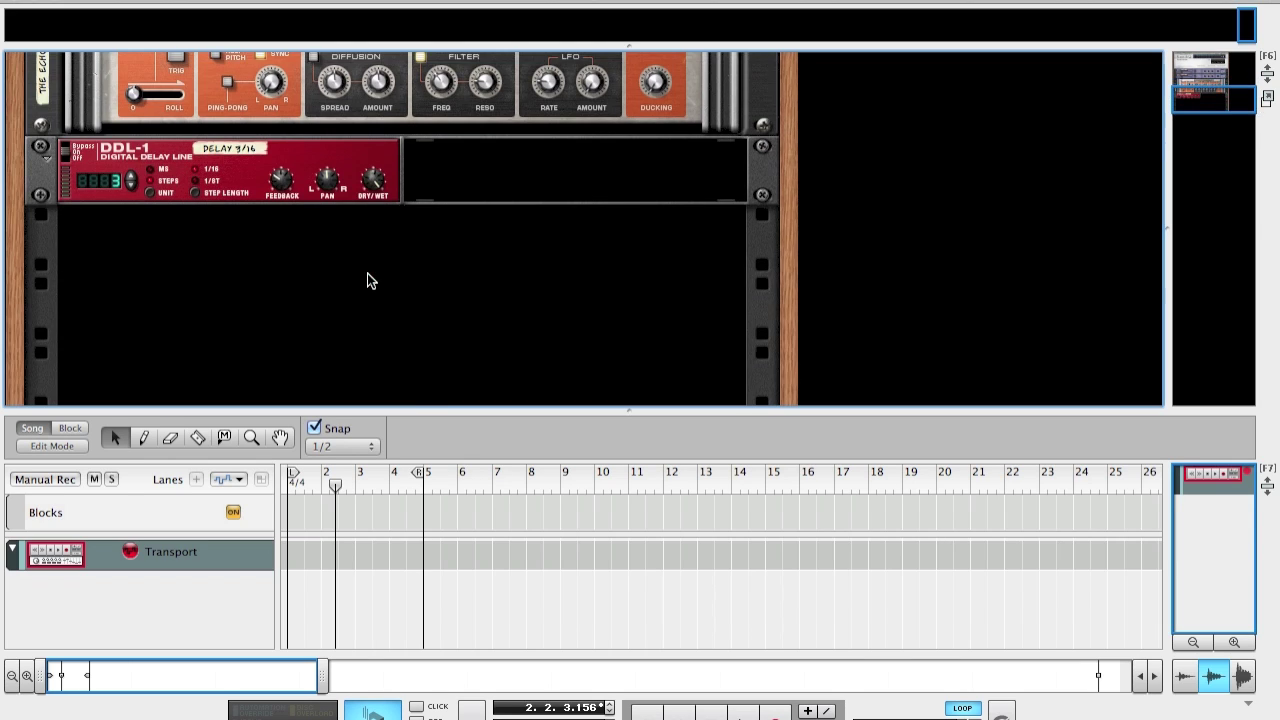
{"action": "right_click", "coordinate": [352, 265]}
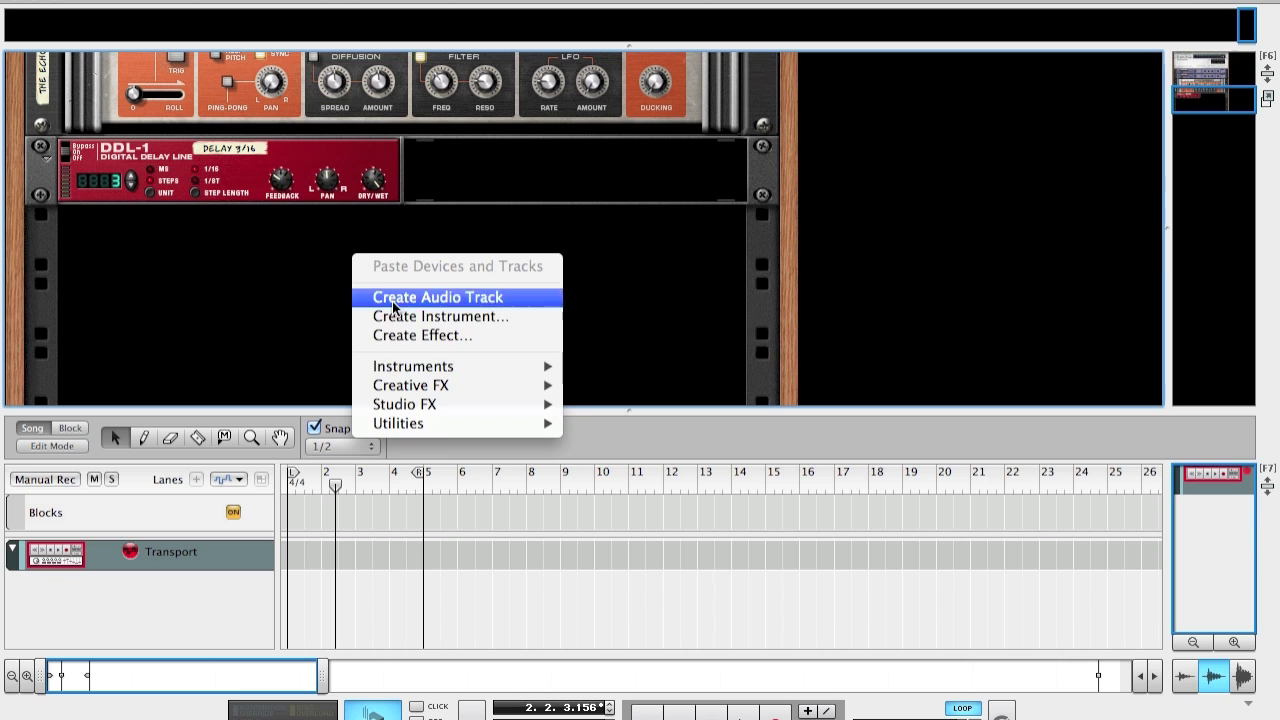
{"action": "mouse_move", "coordinate": [415, 372]}
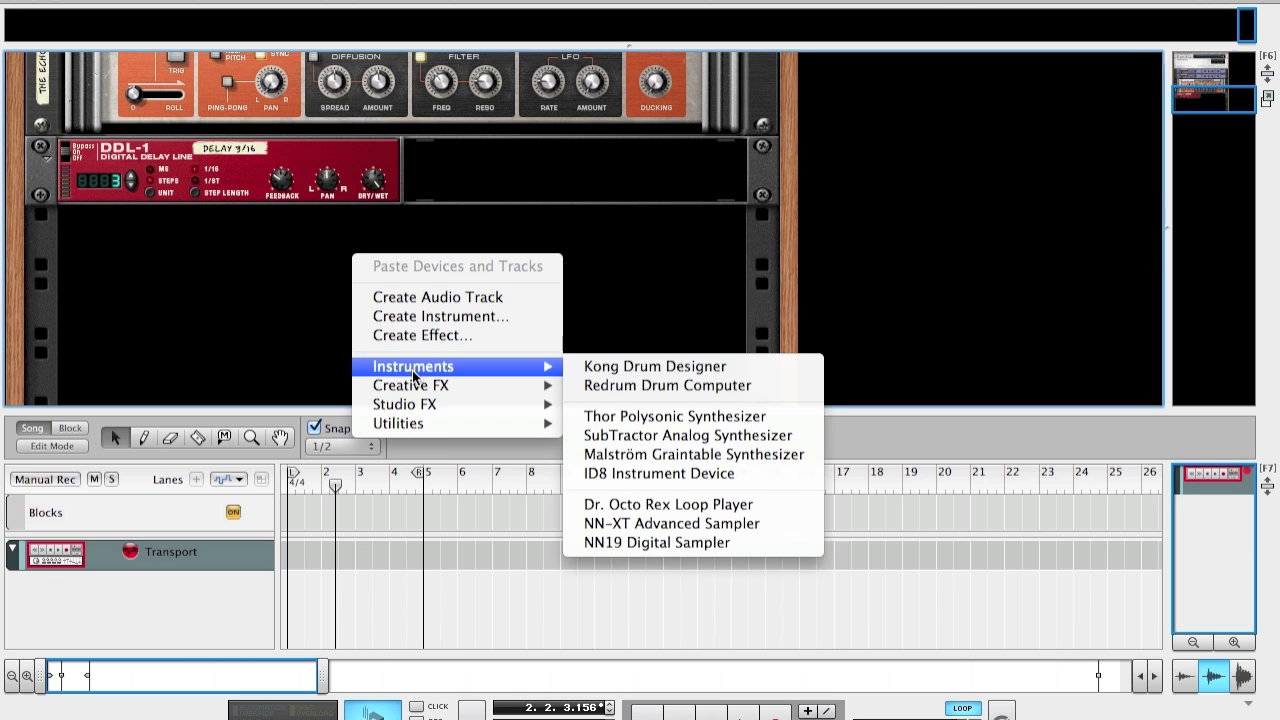
{"action": "left_click", "coordinate": [631, 385]}
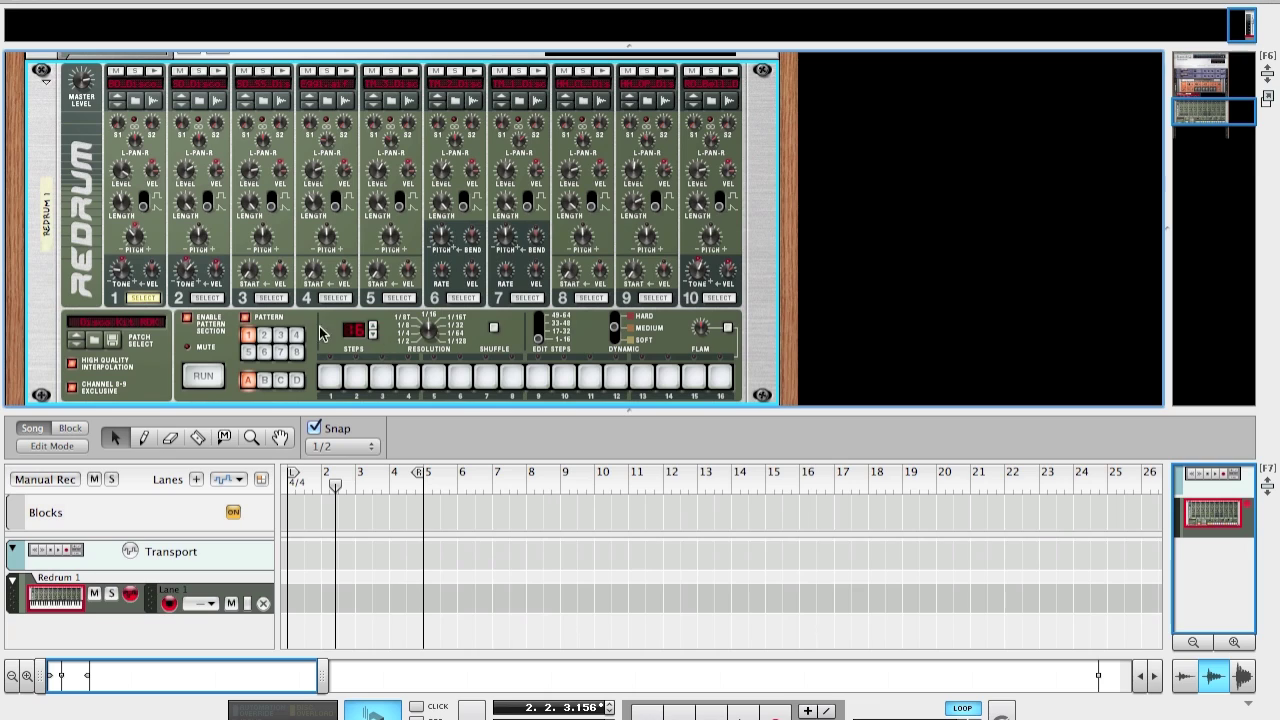
- Program channel 1 hits on steps 1, 5, 9, 11, 13, 15 and 16, and start playback
{"action": "left_click", "coordinate": [331, 372]}
{"action": "left_click", "coordinate": [383, 383]}
{"action": "key", "text": "space"}
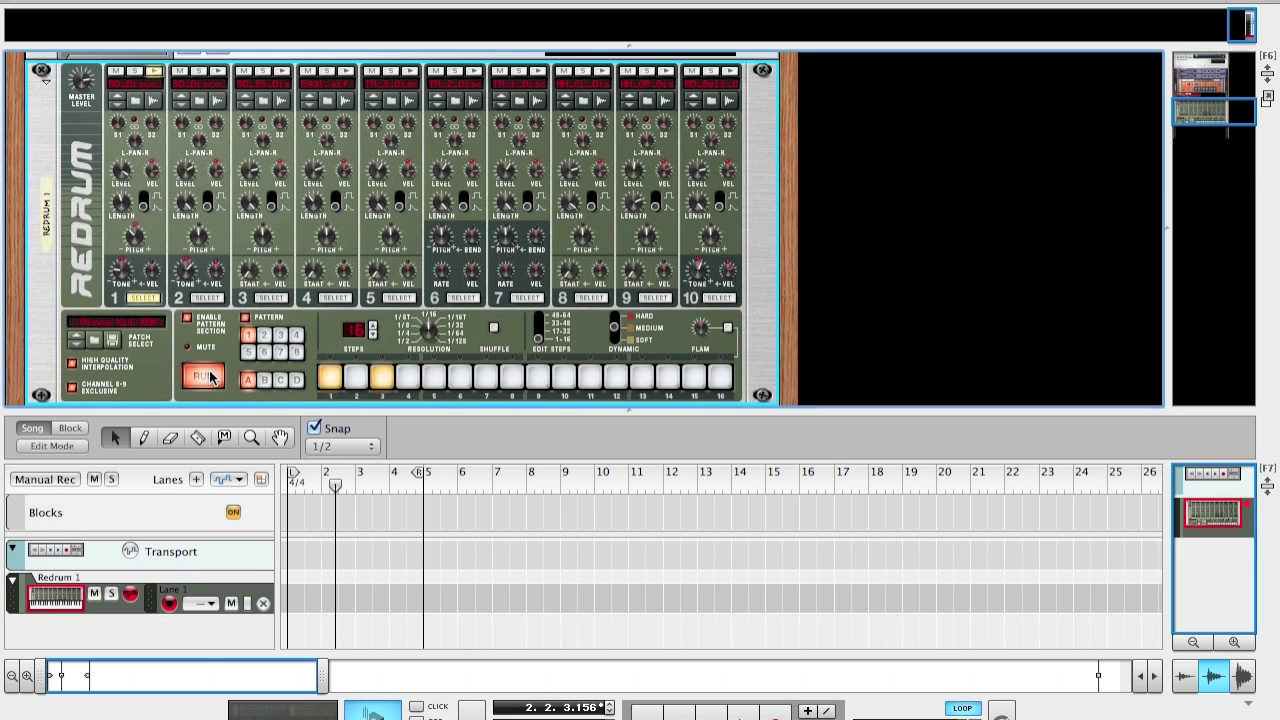
{"action": "left_click", "coordinate": [434, 376]}
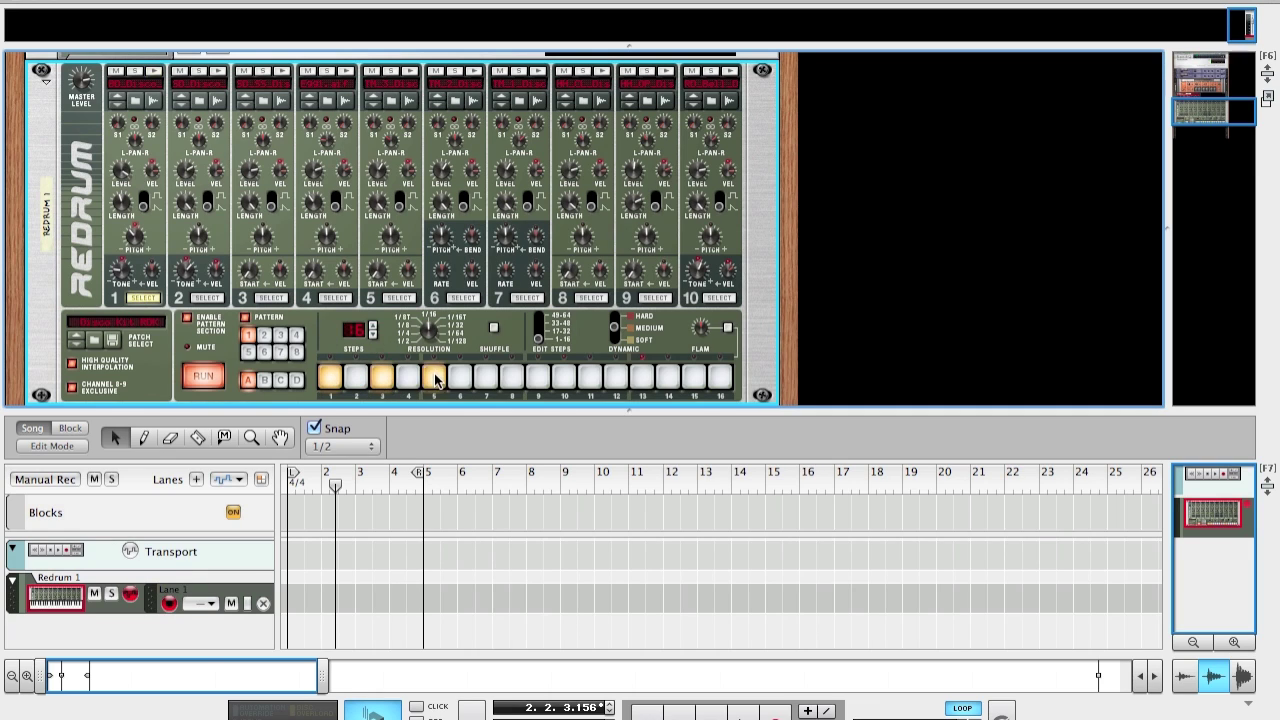
{"action": "left_click", "coordinate": [486, 376]}
{"action": "left_click", "coordinate": [536, 378]}
{"action": "left_click", "coordinate": [590, 377]}
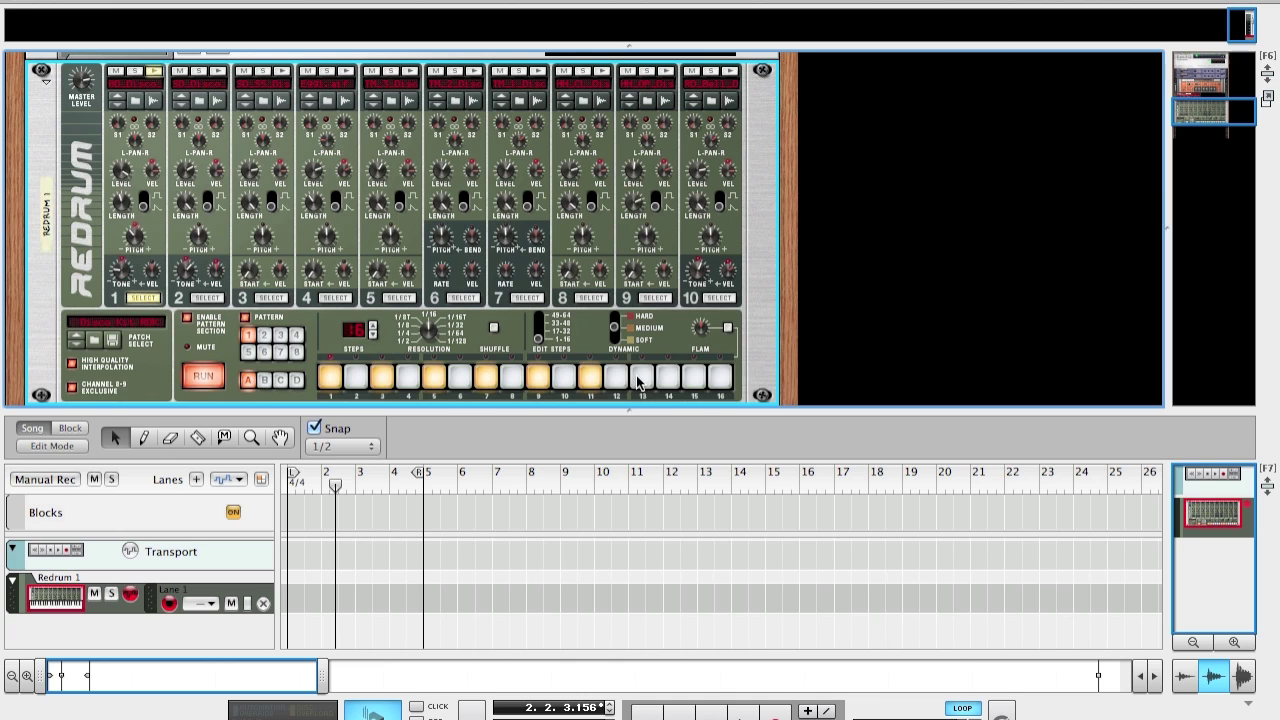
{"action": "left_click", "coordinate": [642, 377]}
{"action": "left_click", "coordinate": [696, 378]}
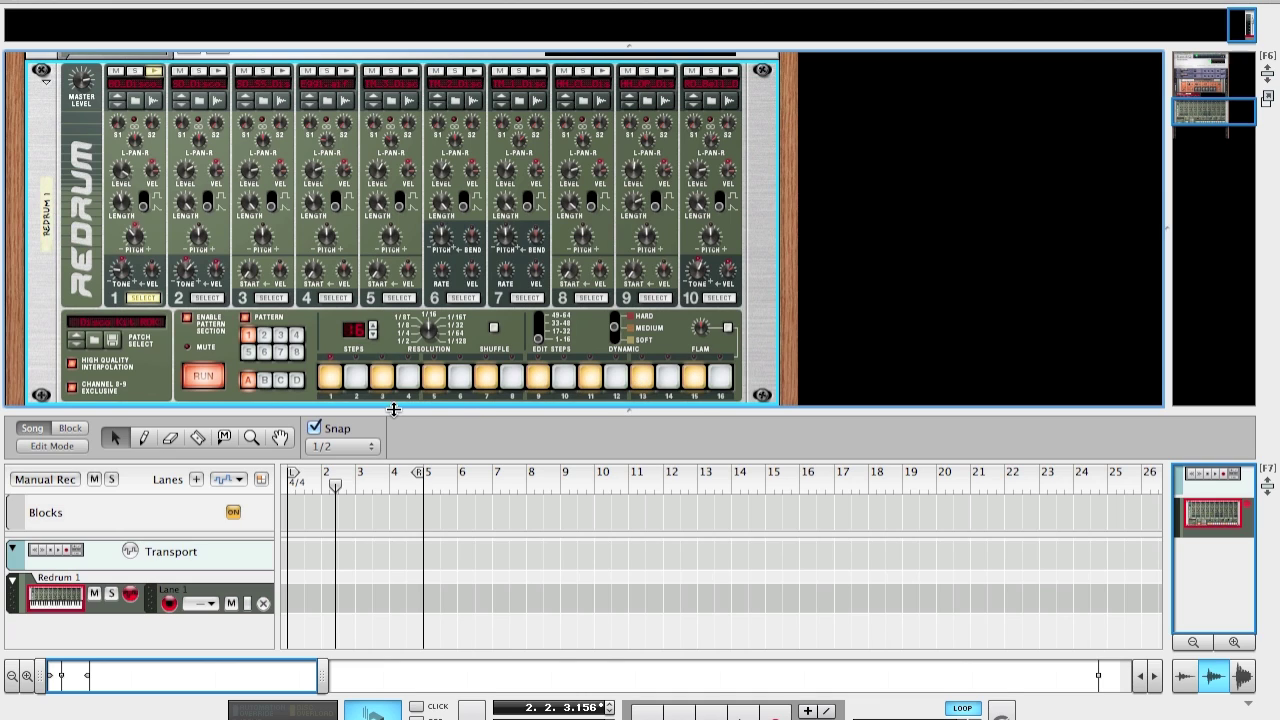
{"action": "left_click", "coordinate": [386, 377]}
{"action": "left_click", "coordinate": [486, 377]}
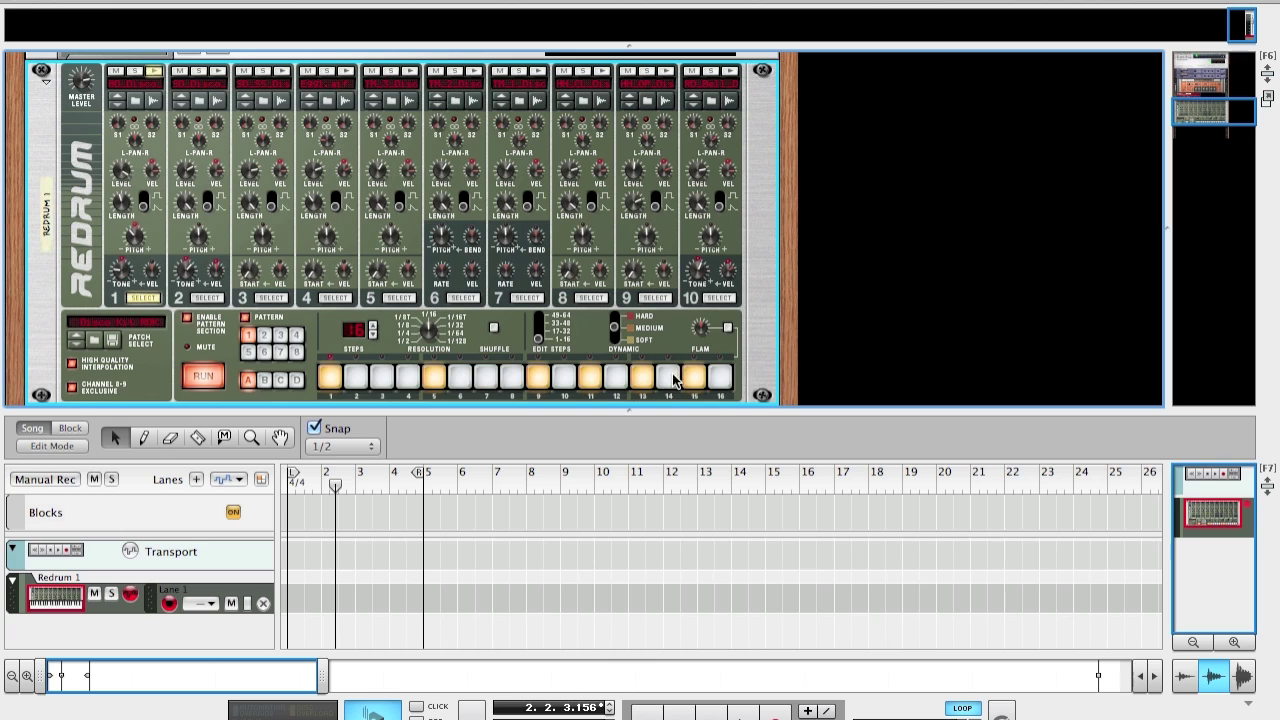
{"action": "left_click", "coordinate": [719, 378]}
- Add channel 2 hits on steps 5 and 13, then reselect channel 1
{"action": "left_click", "coordinate": [210, 300]}
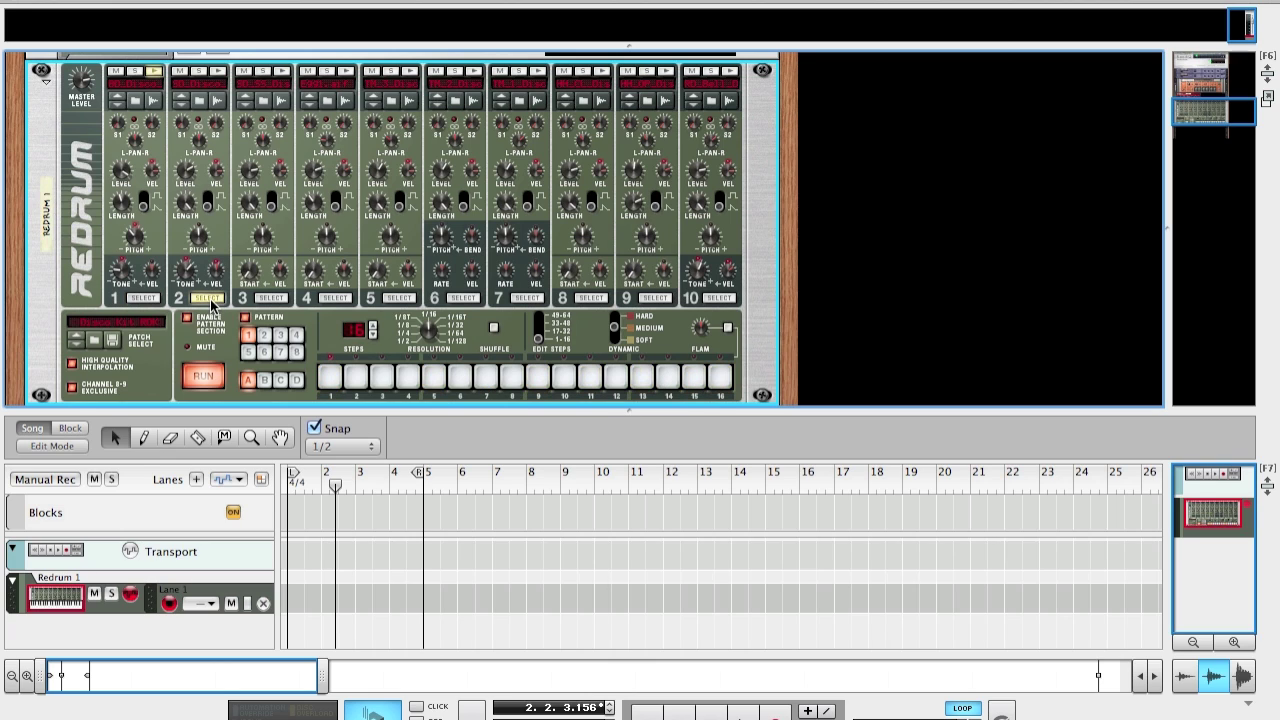
{"action": "left_click", "coordinate": [434, 378]}
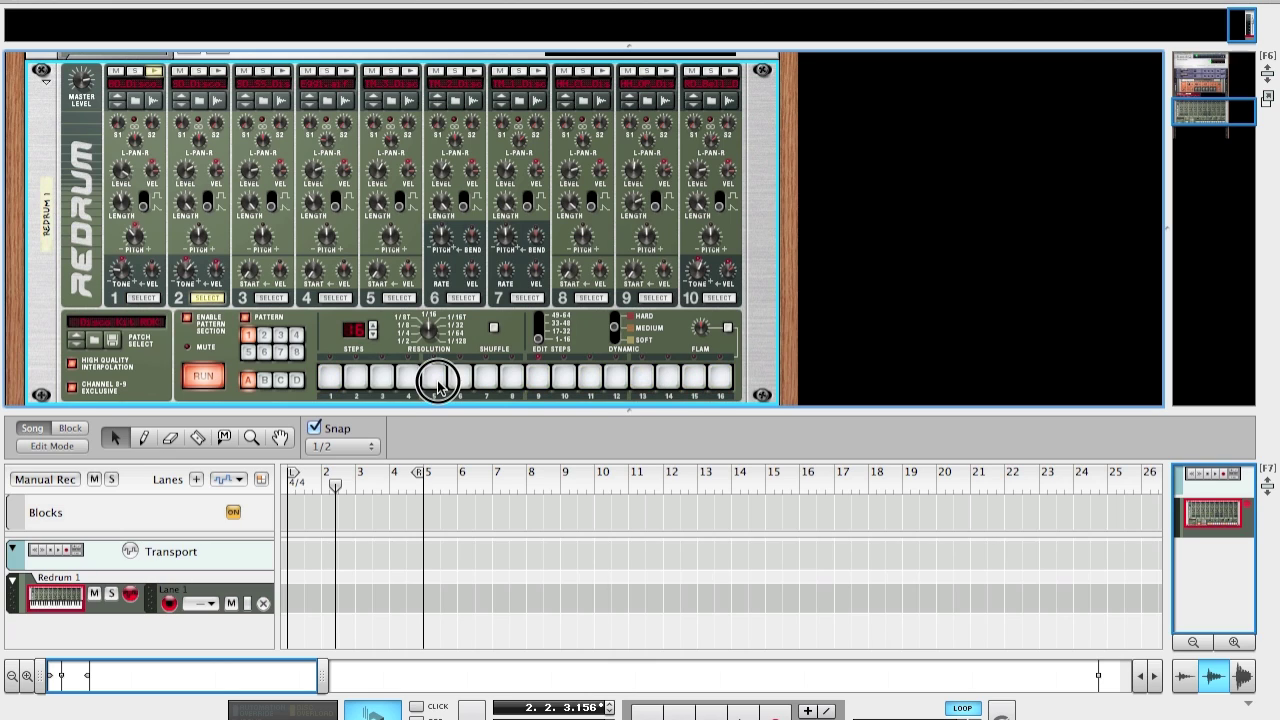
{"action": "left_click", "coordinate": [642, 377]}
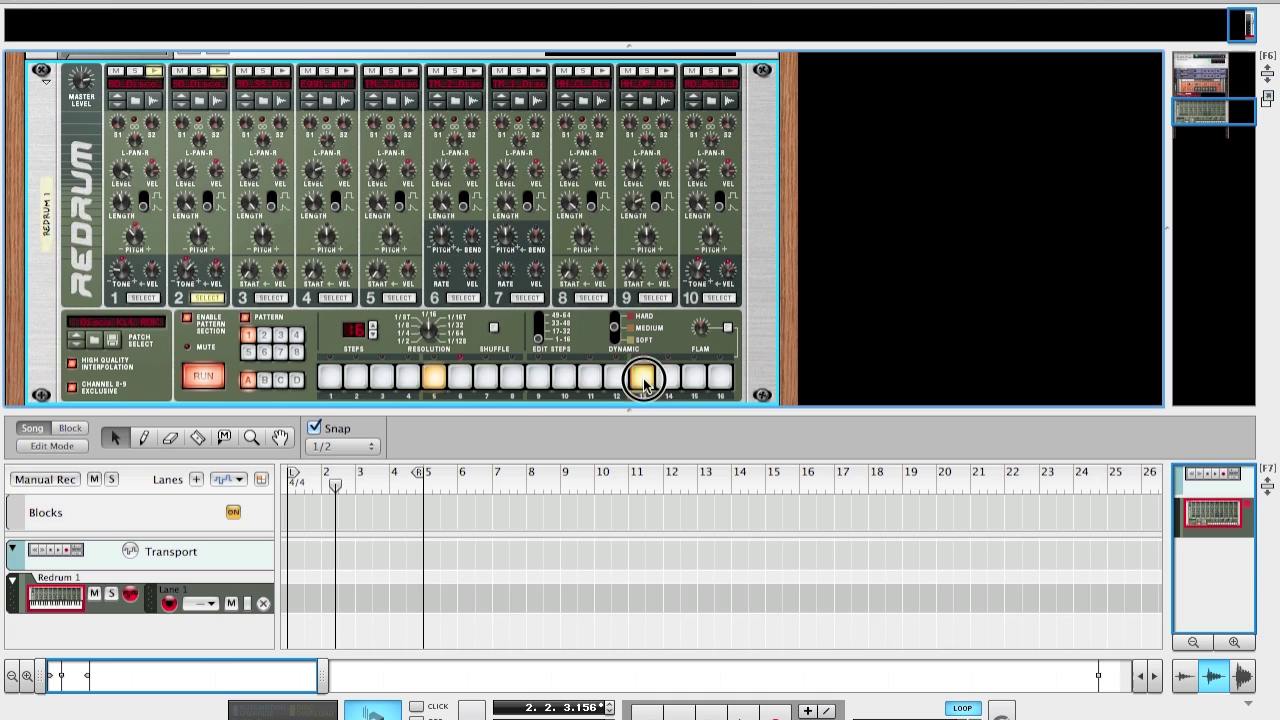
{"action": "left_click", "coordinate": [145, 299]}
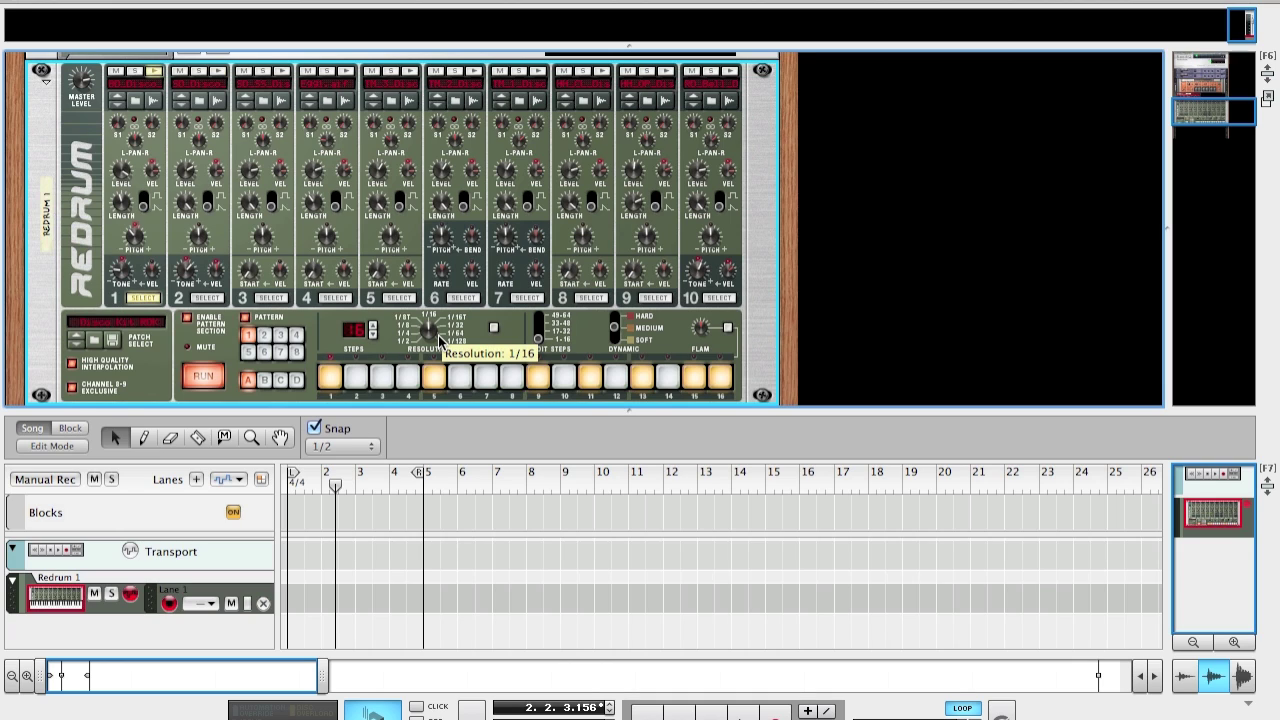
{"action": "mouse_move", "coordinate": [539, 241]}
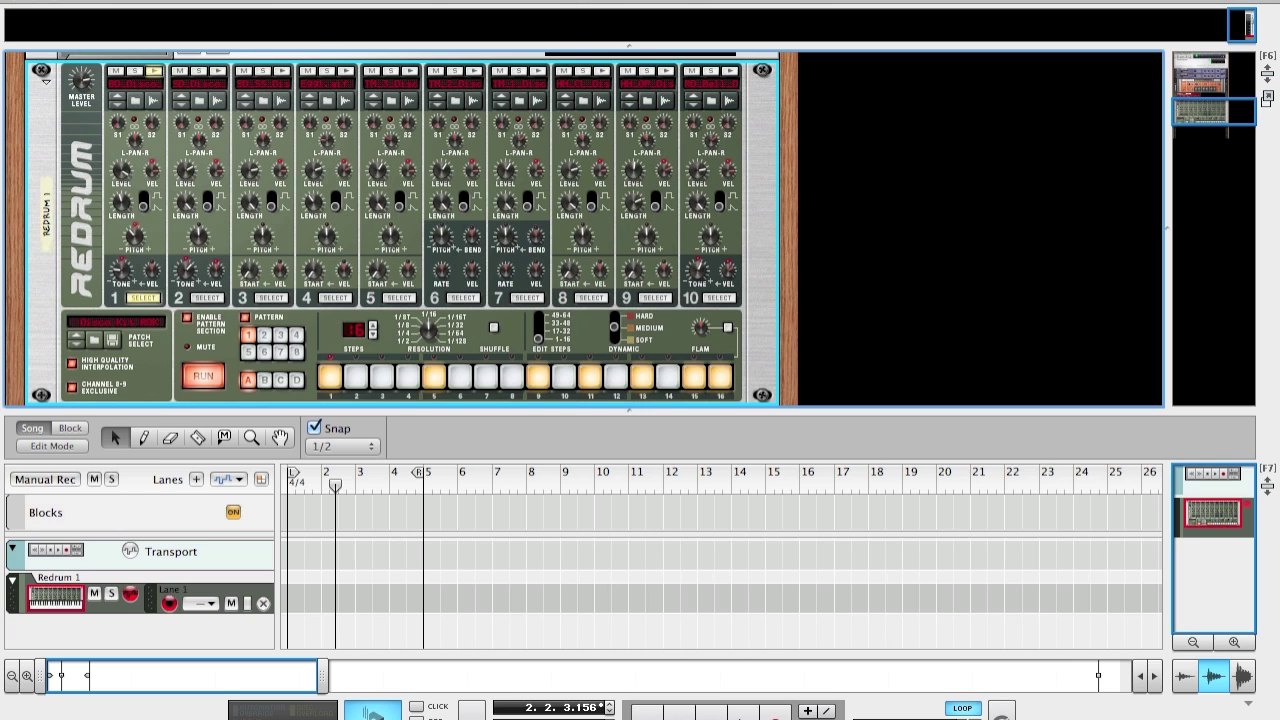
- Switch on Remote Override Edit Mode from the Options menu
{"action": "left_click", "coordinate": [290, 2]}
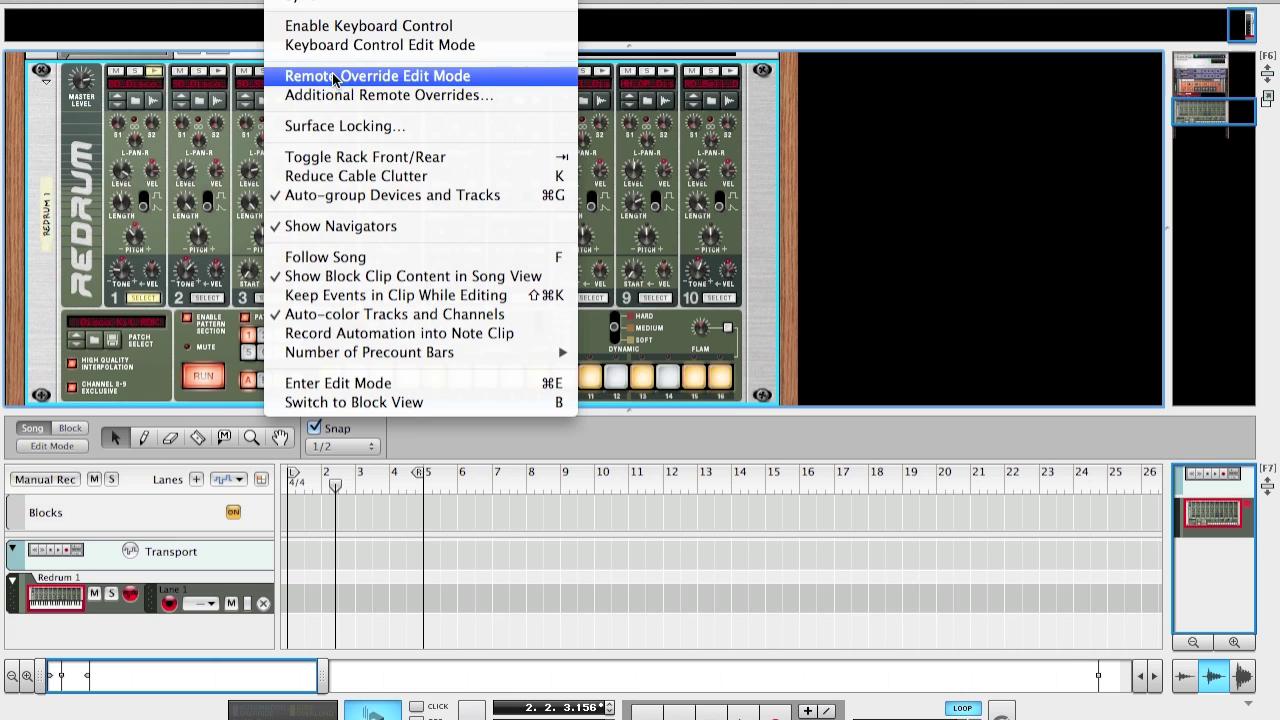
{"action": "left_click", "coordinate": [386, 80]}
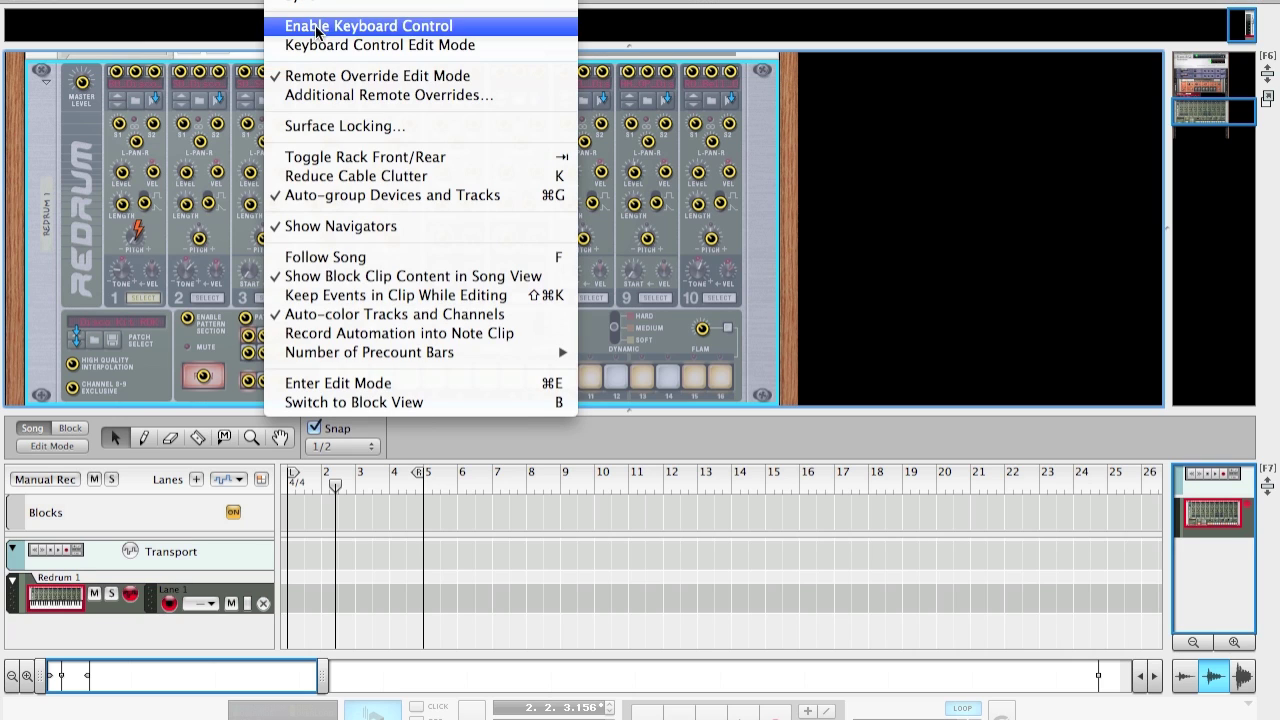
- Uncheck Remote Override Edit Mode in the Options menu
{"action": "left_click", "coordinate": [338, 77]}
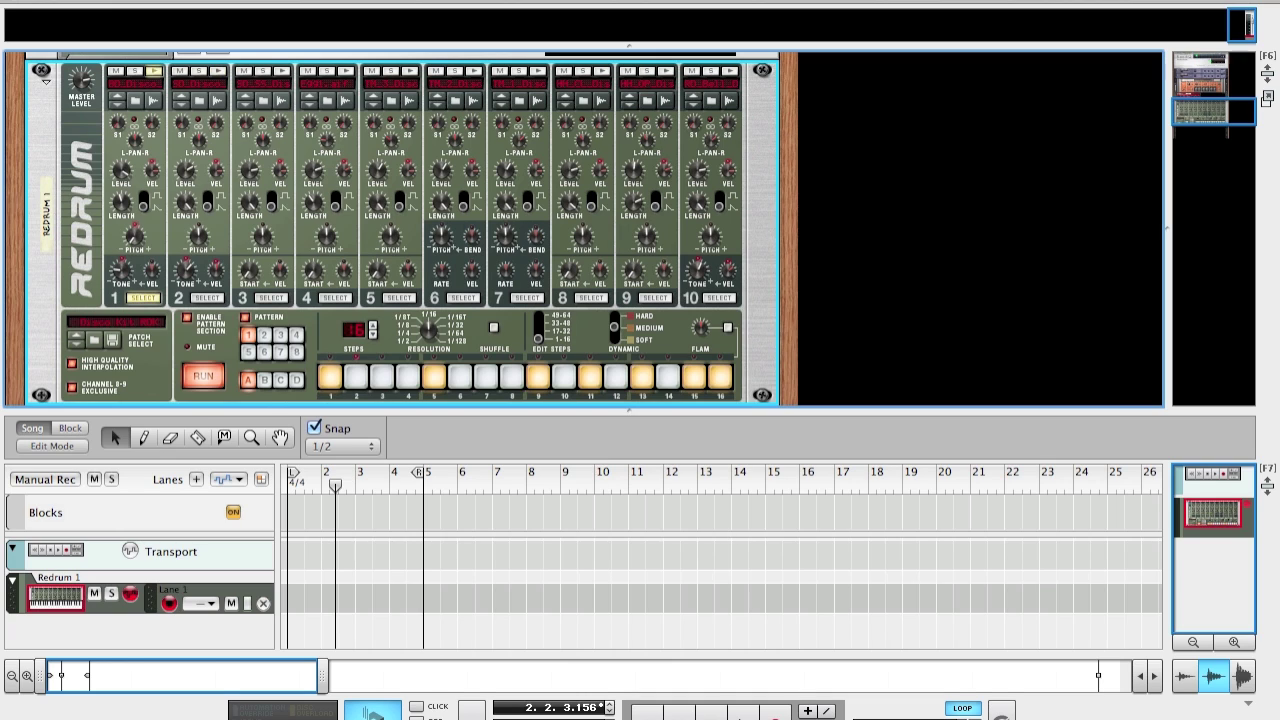
- Record Drum 1 Pitch automation from the song start, punch out, stop, and play it back
{"action": "key", "text": "space"}
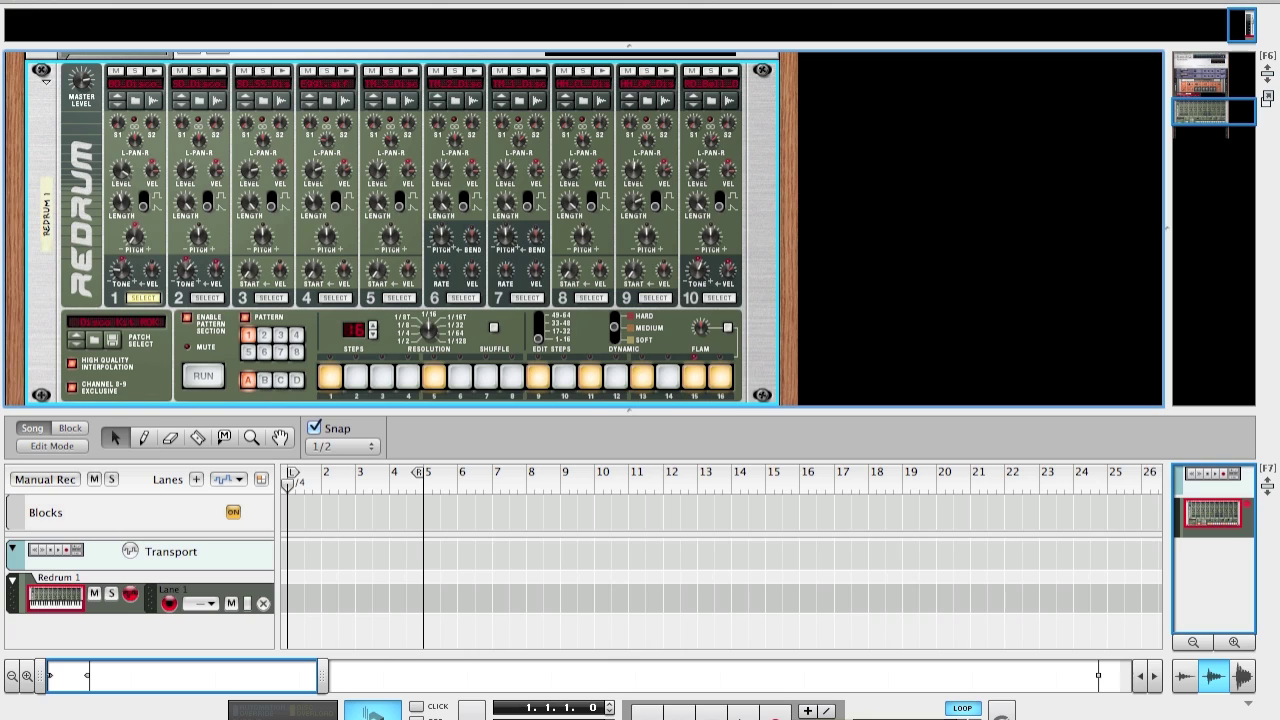
{"action": "left_click", "coordinate": [775, 712]}
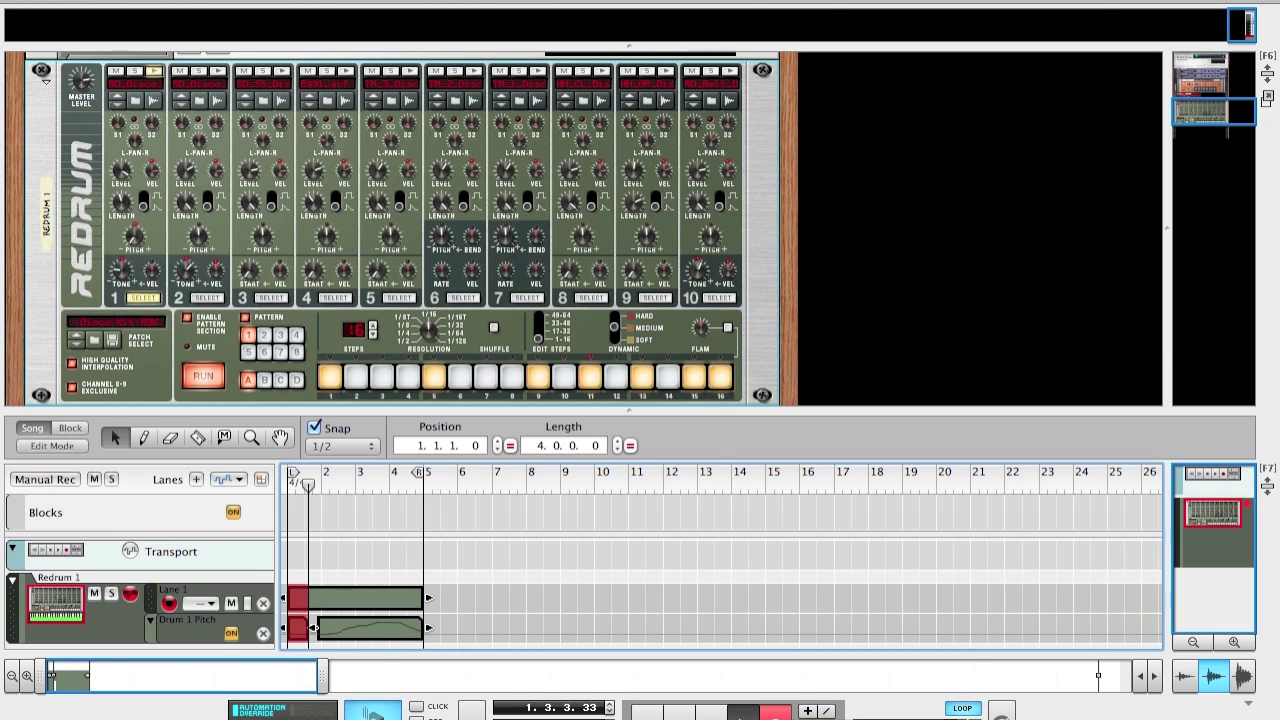
{"action": "key", "text": "KP_Multiply"}
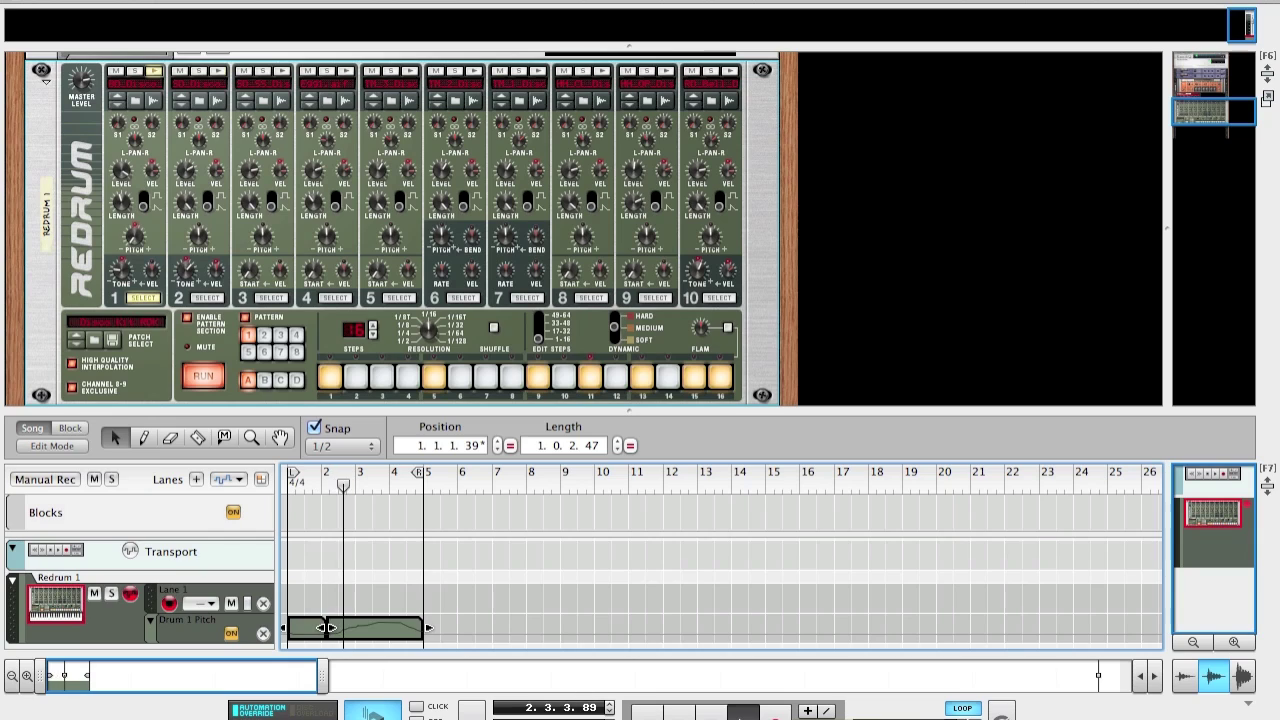
{"action": "left_click", "coordinate": [706, 713]}
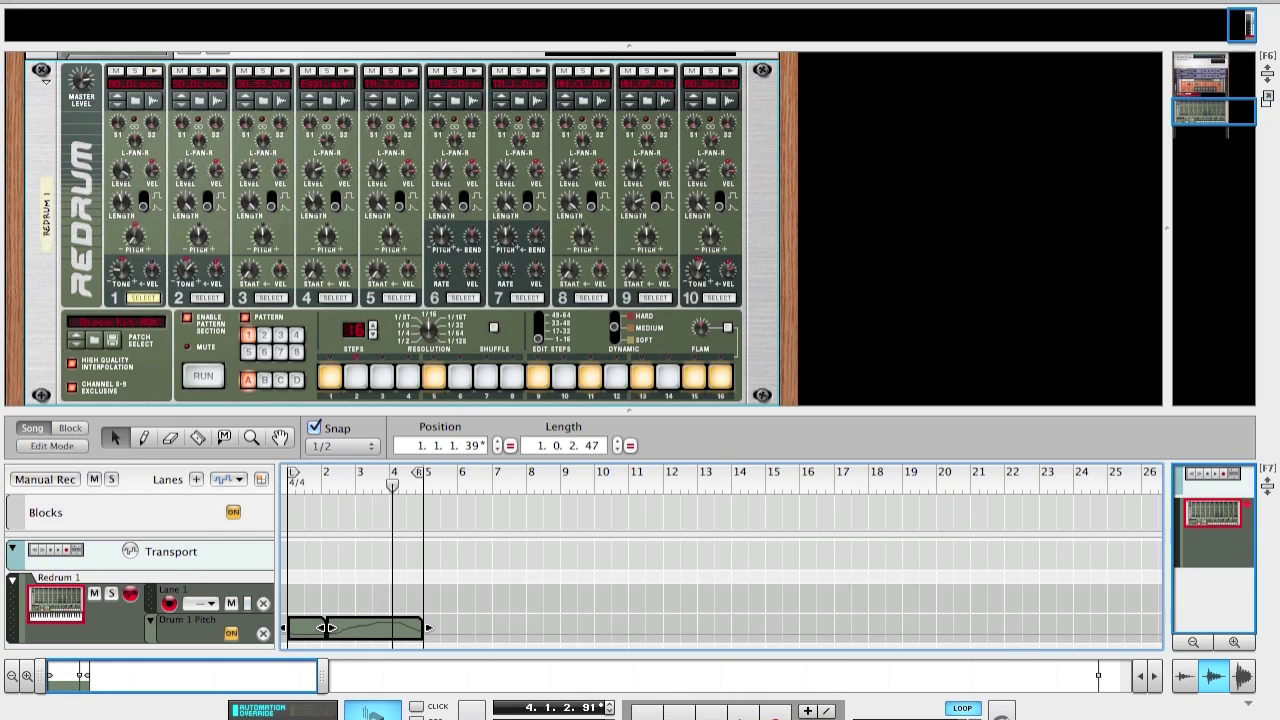
{"action": "key", "text": "space"}
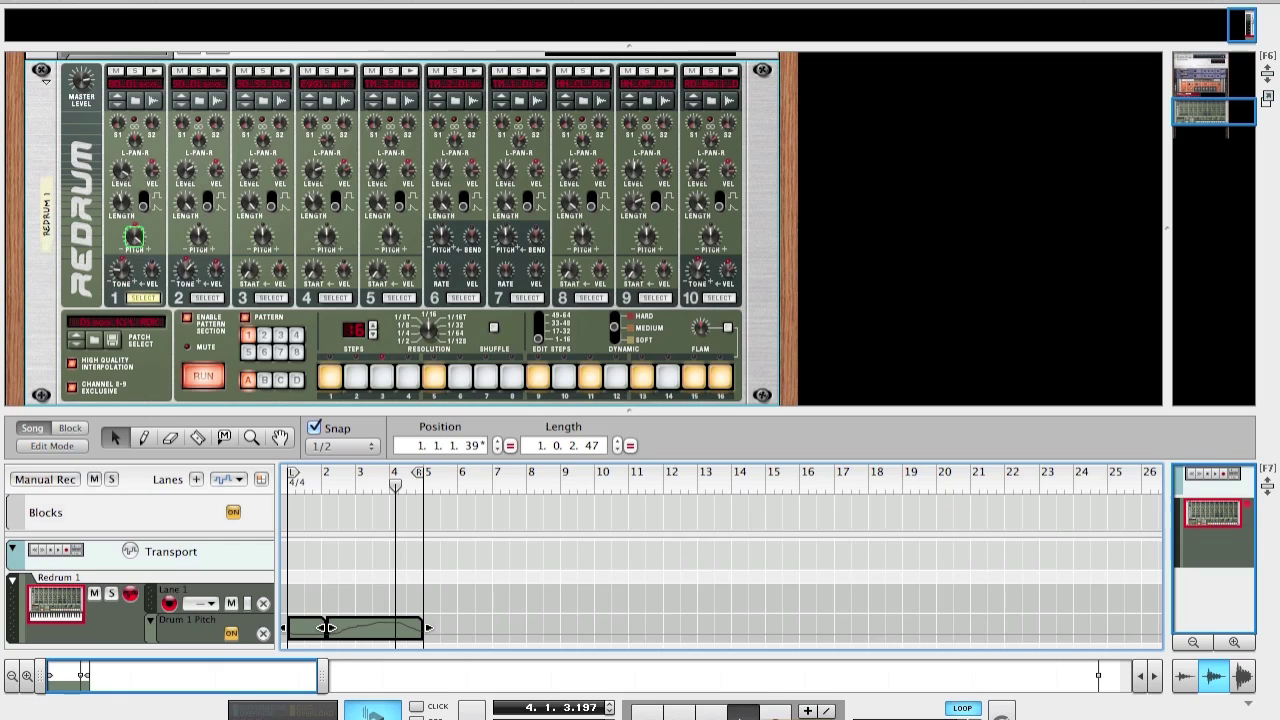